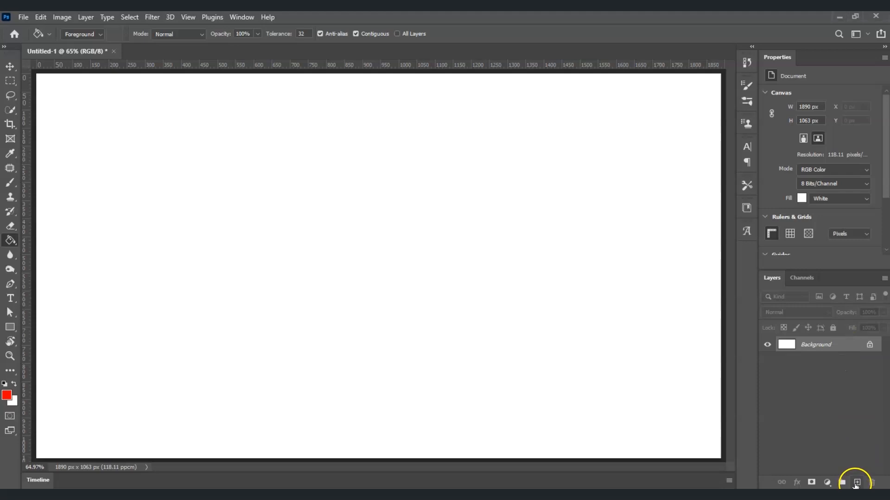
- Add a new layer above the background and draw a circular selection about 612 px wide near the canvas centre
{"action": "left_click", "coordinate": [856, 484]}
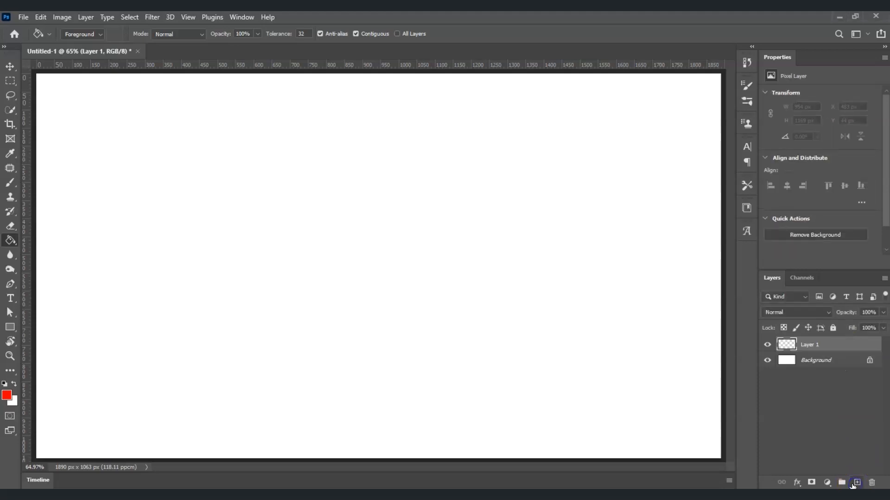
{"action": "left_click", "coordinate": [825, 346]}
{"action": "left_click", "coordinate": [10, 82]}
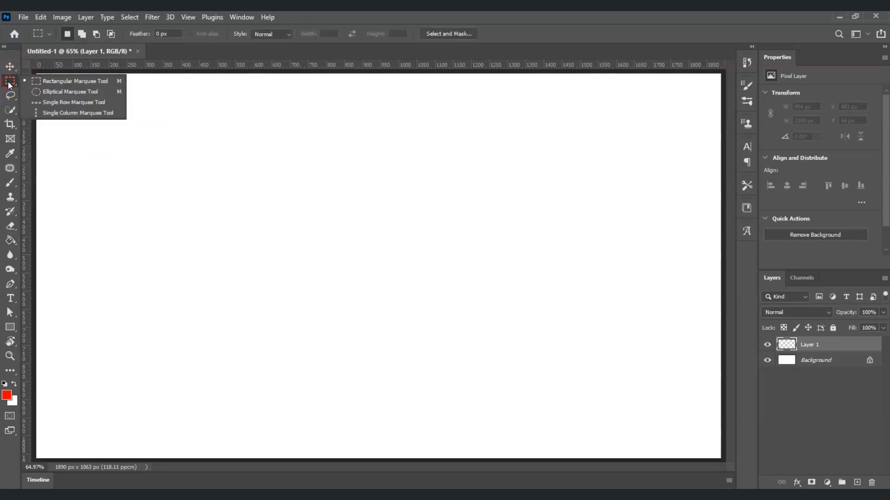
{"action": "left_click", "coordinate": [72, 92]}
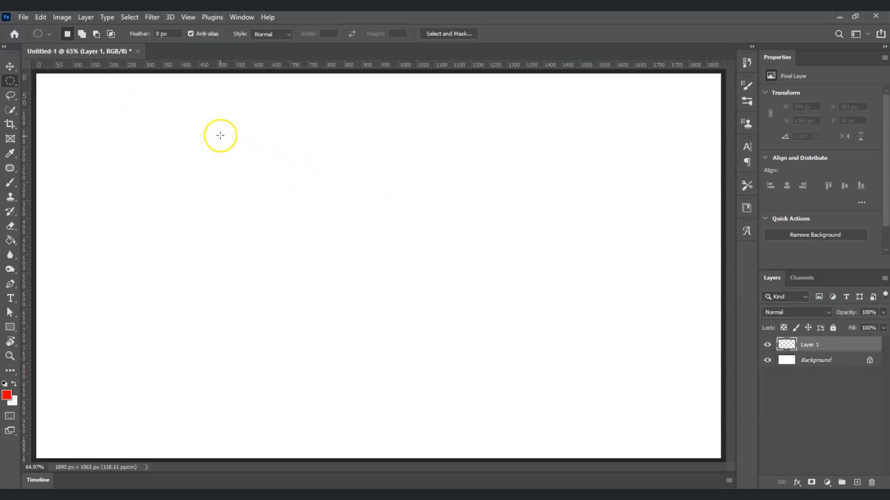
{"action": "left_click_drag", "start_coordinate": [254, 137], "coordinate": [476, 358]}
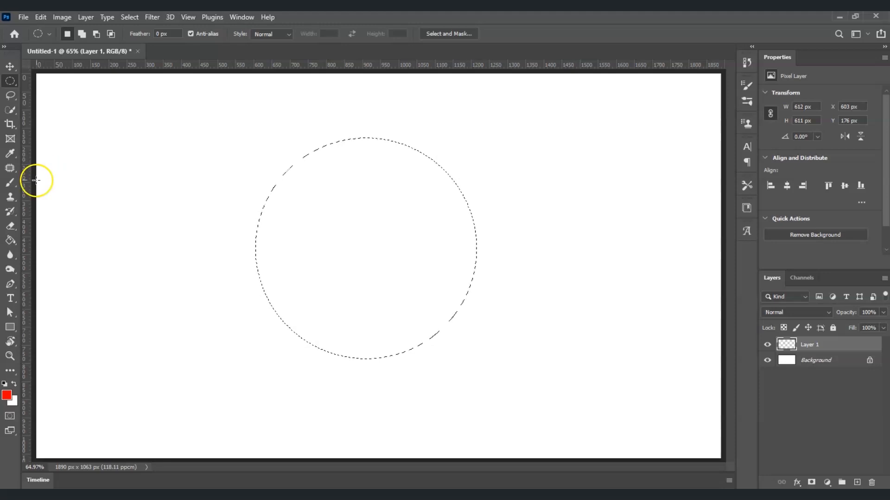
- Edit the Gradient tool's white-to-green gradient so a pale yellow stop, about #f5f989, sits at 6% location
{"action": "left_click", "coordinate": [13, 241]}
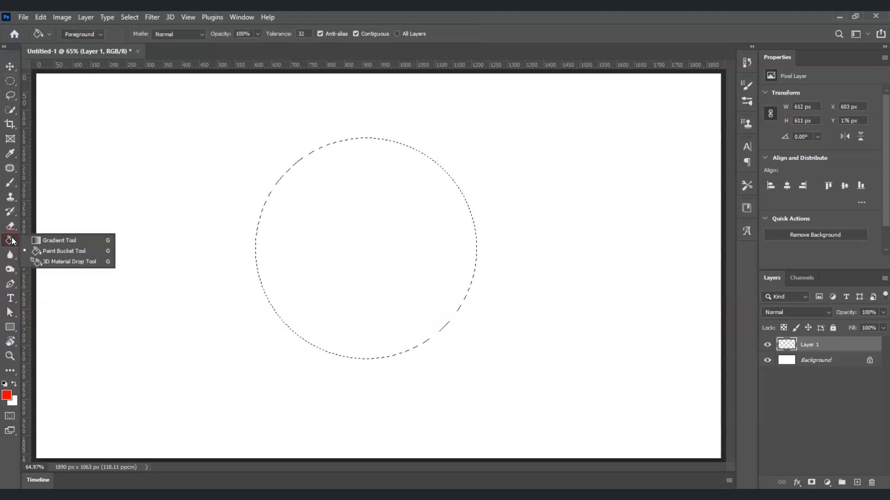
{"action": "left_click", "coordinate": [66, 241]}
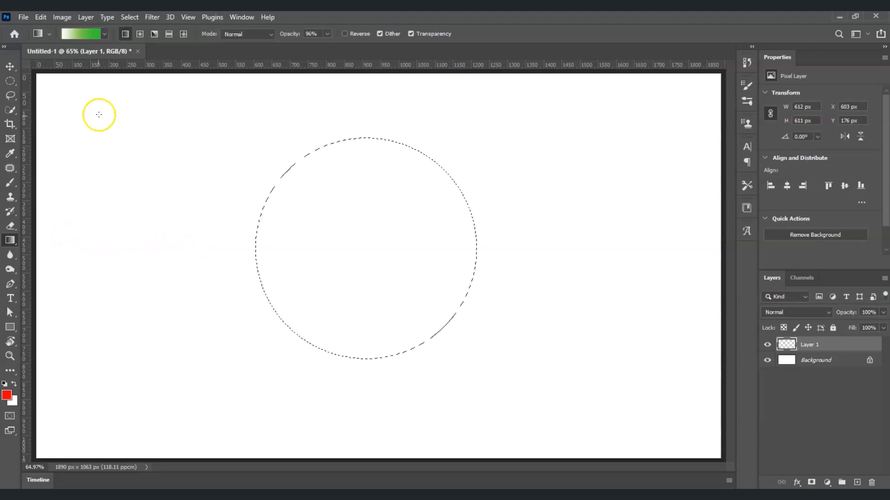
{"action": "left_click", "coordinate": [87, 35]}
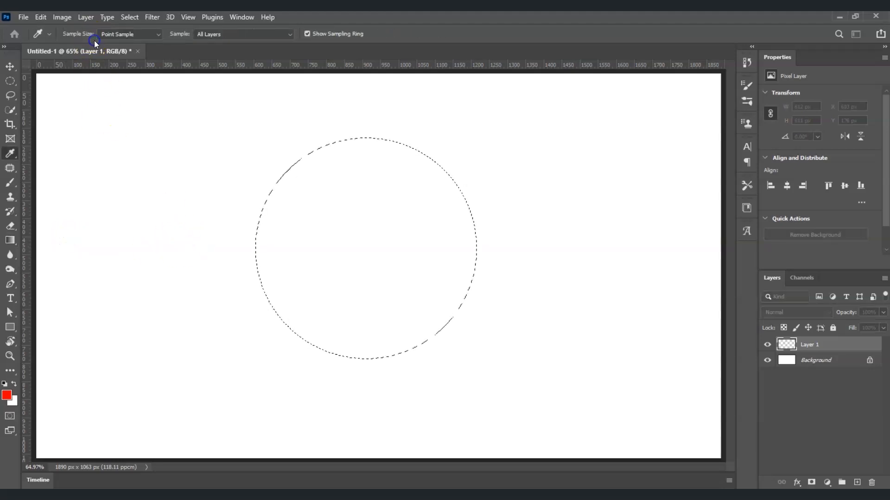
{"action": "left_click_drag", "start_coordinate": [353, 65], "coordinate": [217, 117]}
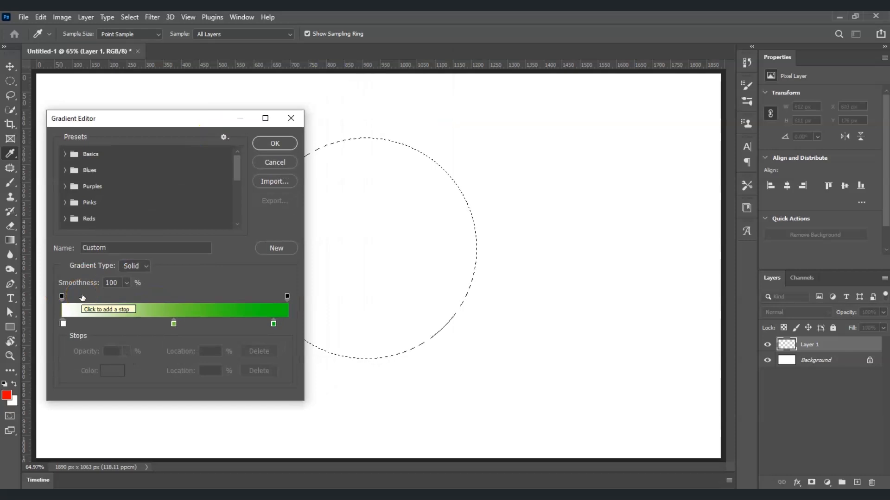
{"action": "left_click", "coordinate": [88, 327]}
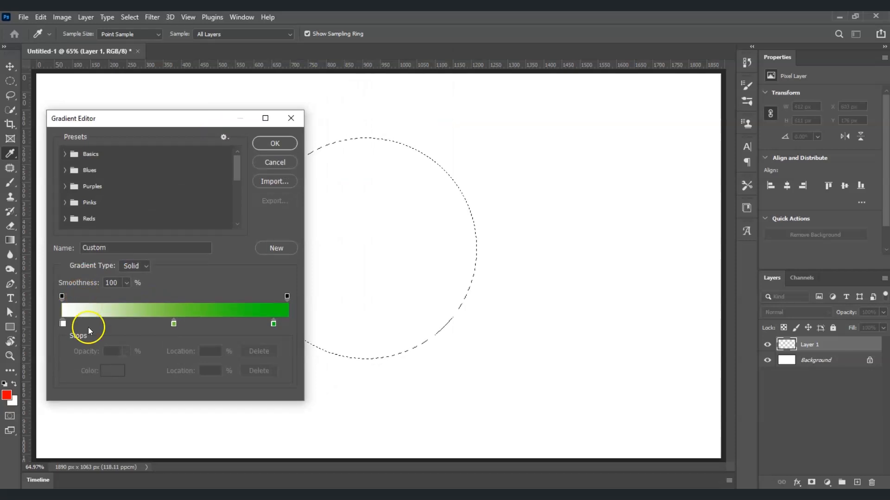
{"action": "left_click", "coordinate": [65, 324]}
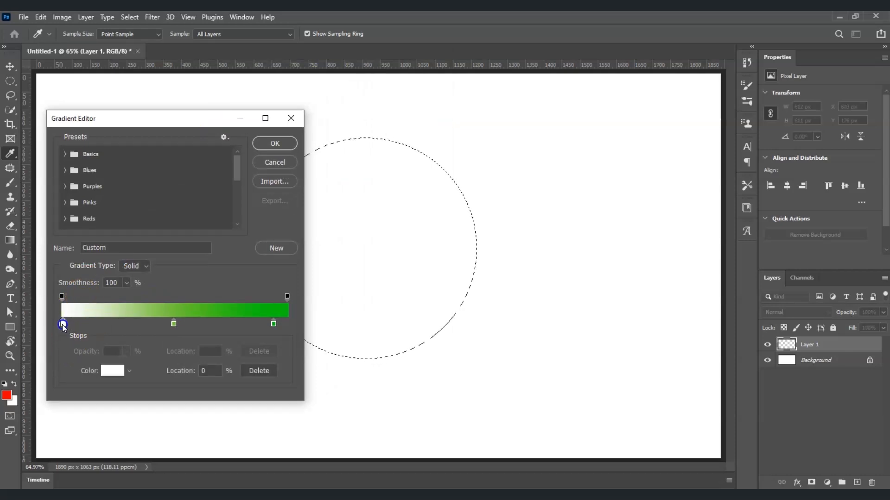
{"action": "left_click", "coordinate": [112, 371]}
{"action": "left_click_drag", "start_coordinate": [305, 261], "coordinate": [328, 152]}
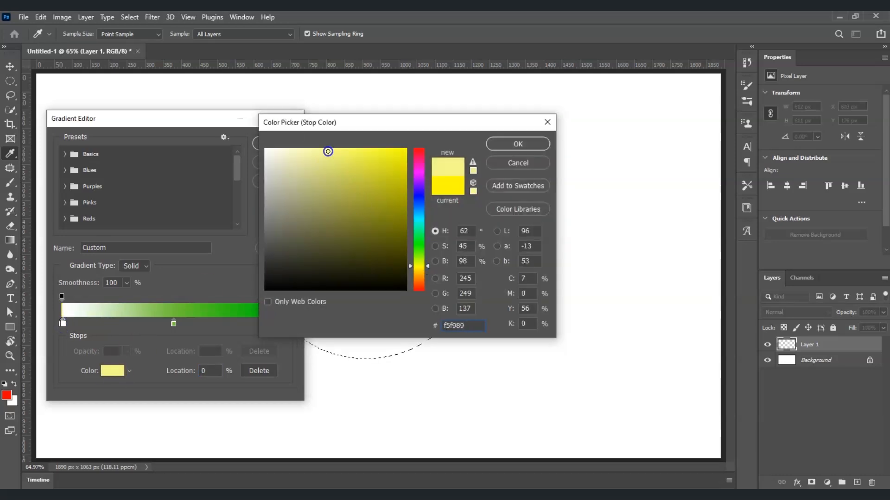
{"action": "left_click", "coordinate": [516, 145]}
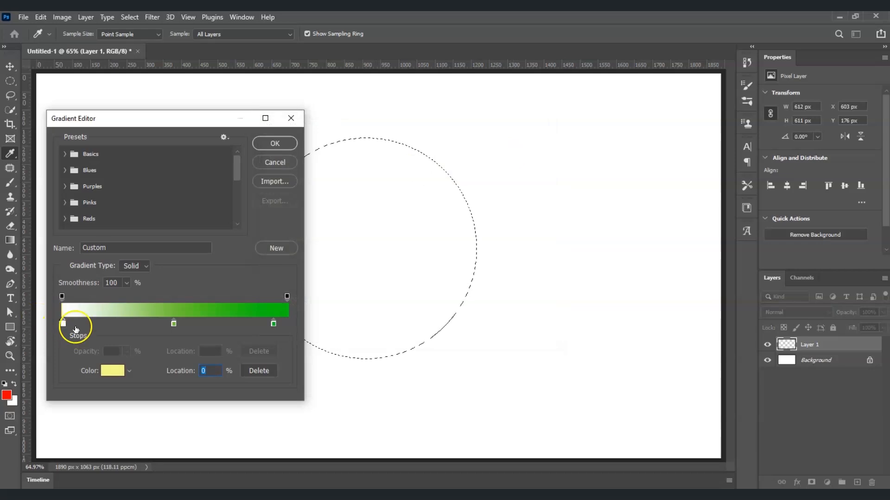
{"action": "mouse_move", "coordinate": [65, 324]}
{"action": "left_mouse_down"}
{"action": "mouse_move", "coordinate": [86, 324]}
{"action": "mouse_move", "coordinate": [76, 325]}
{"action": "left_mouse_up"}
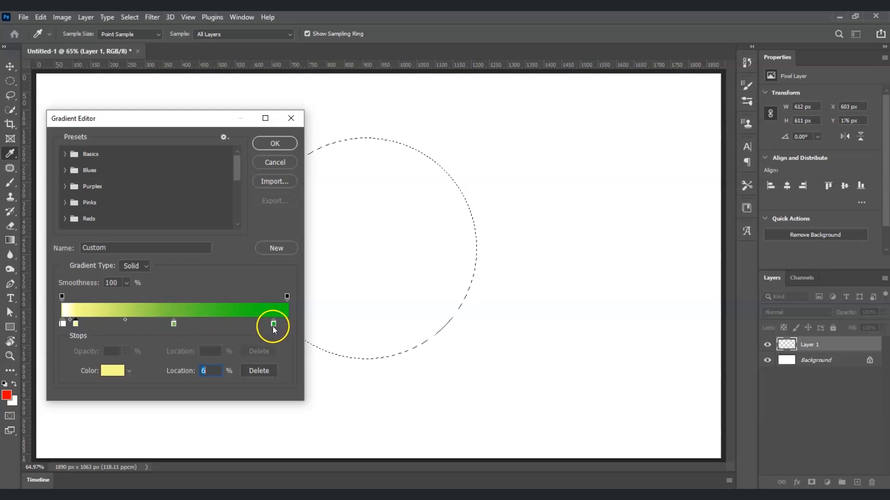
{"action": "left_click", "coordinate": [282, 141]}
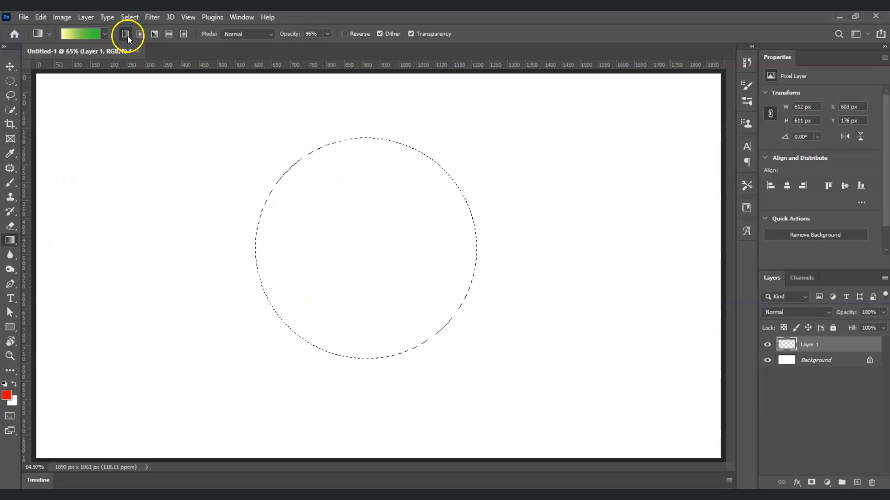
- Fill the circular selection on Layer 1 with a linear gradient from outside its lower right toward its upper left, then deselect
{"action": "left_click", "coordinate": [125, 33]}
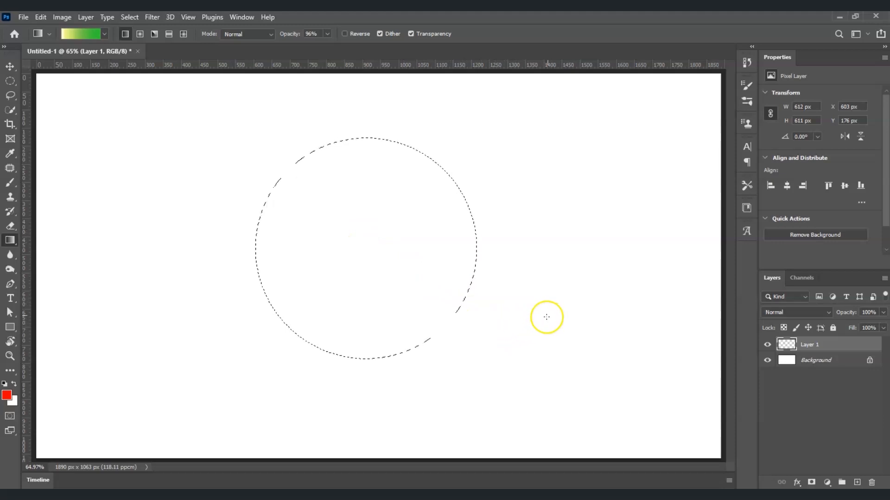
{"action": "left_click_drag", "start_coordinate": [553, 313], "coordinate": [450, 199]}
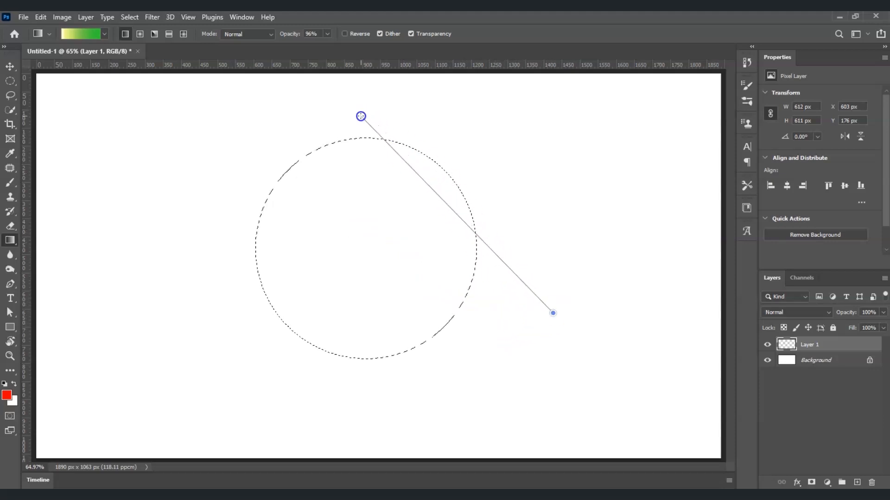
{"action": "left_click_drag", "start_coordinate": [361, 116], "coordinate": [361, 116]}
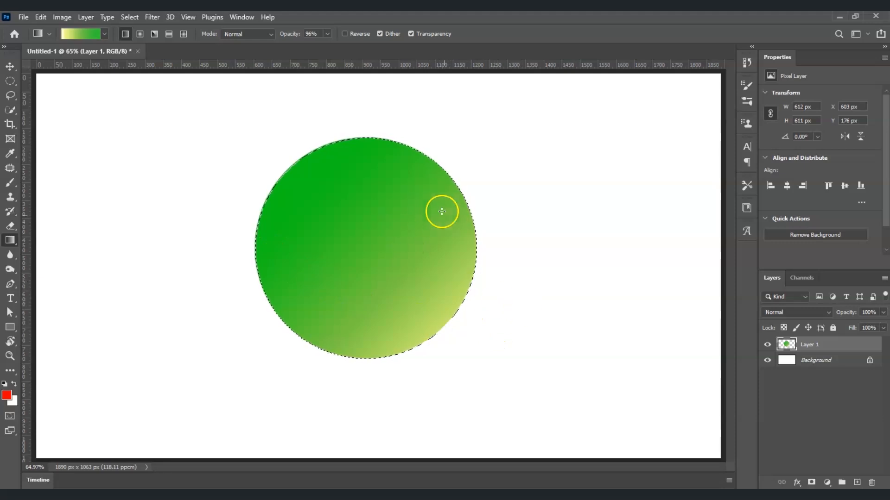
{"action": "left_click", "coordinate": [813, 408]}
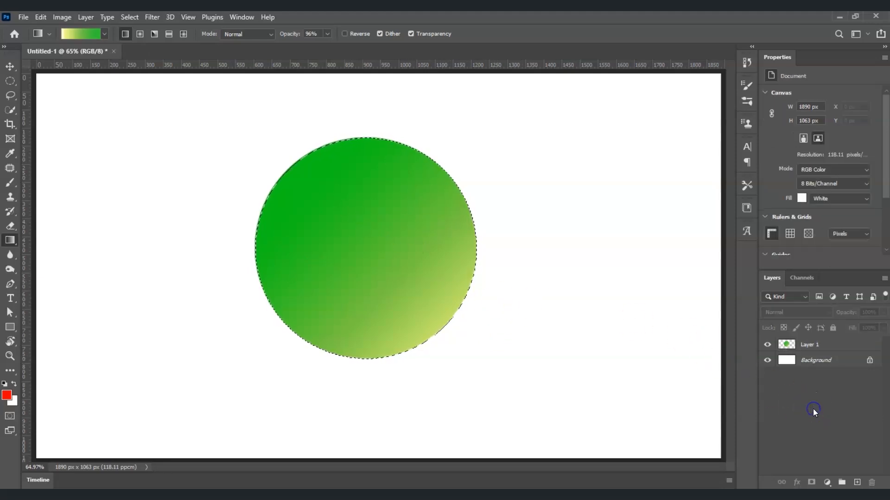
{"action": "left_click", "coordinate": [809, 345]}
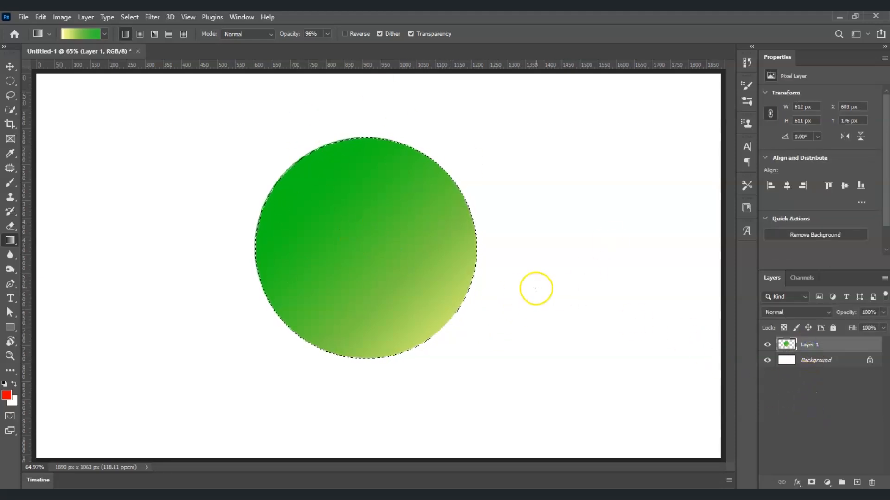
{"action": "key", "text": "ctrl+d"}
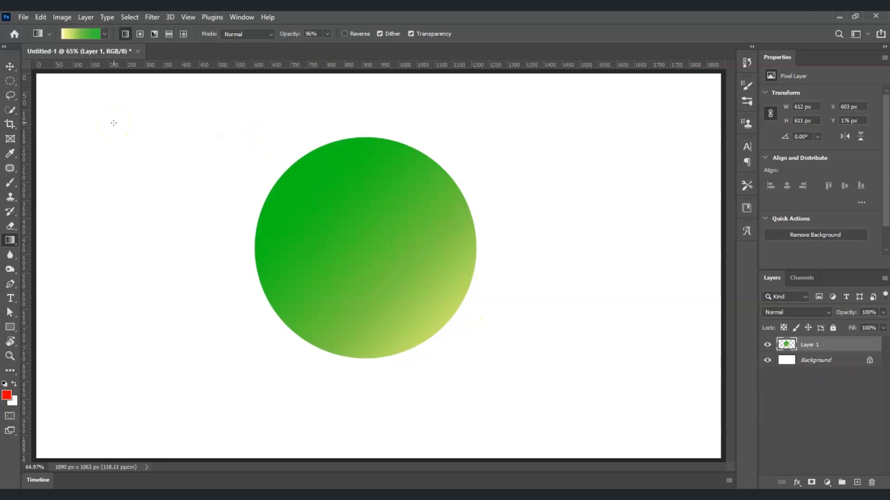
- Draw an elliptical selection about 486 by 504 px in the circle's lower-right part and cut it to a new layer
{"action": "left_click", "coordinate": [9, 81]}
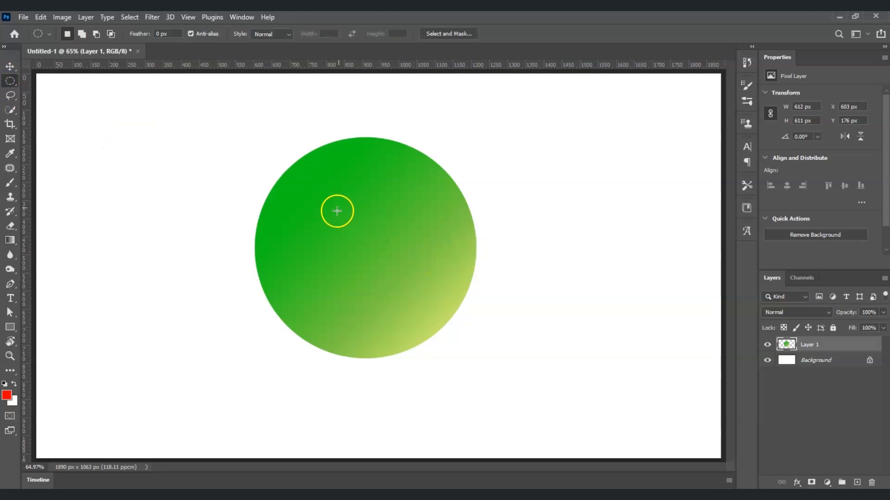
{"action": "left_click_drag", "start_coordinate": [322, 172], "coordinate": [474, 336]}
{"action": "left_click_drag", "start_coordinate": [292, 173], "coordinate": [467, 354]}
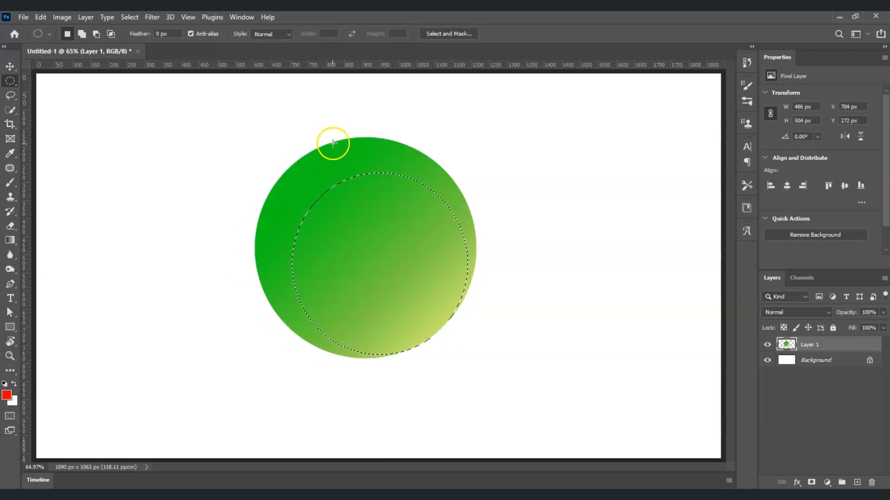
{"action": "right_click", "coordinate": [392, 273]}
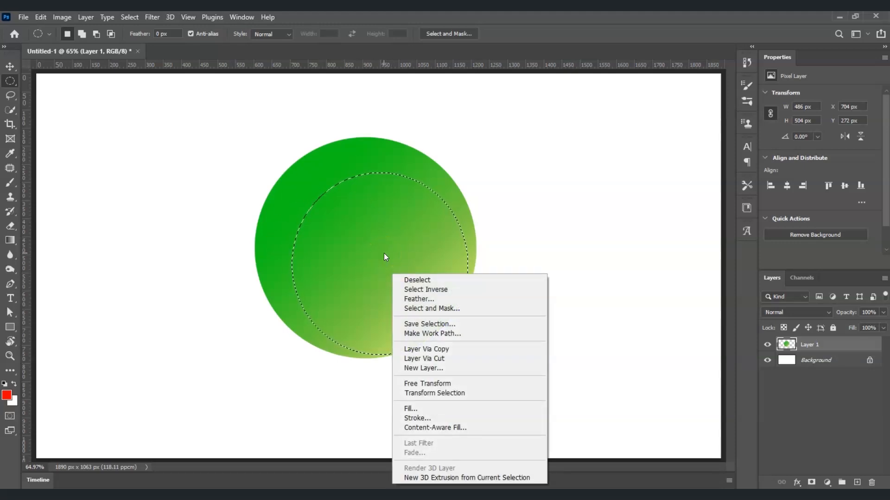
{"action": "left_click", "coordinate": [459, 360]}
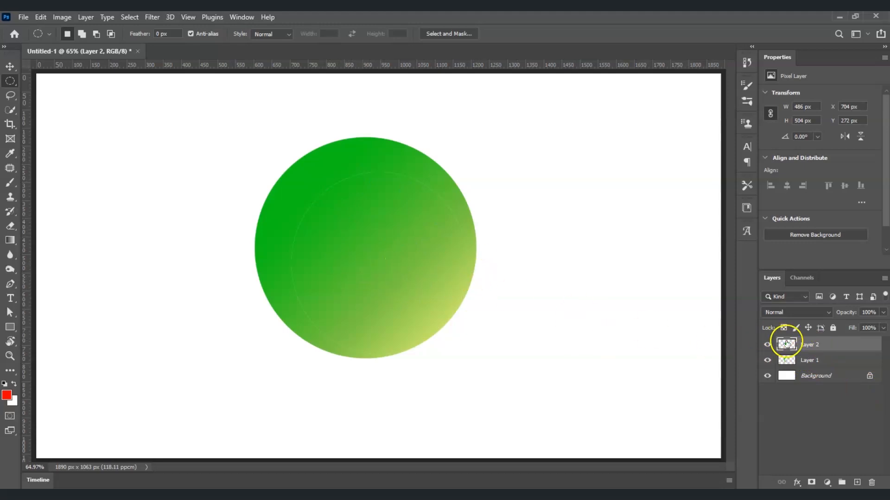
- Scale the cut-out circle on Layer 2 to about 91.92% from its upper-left corner, keeping its lower-right corner fixed
{"action": "left_click", "coordinate": [813, 343]}
{"action": "key", "text": "ctrl+t"}
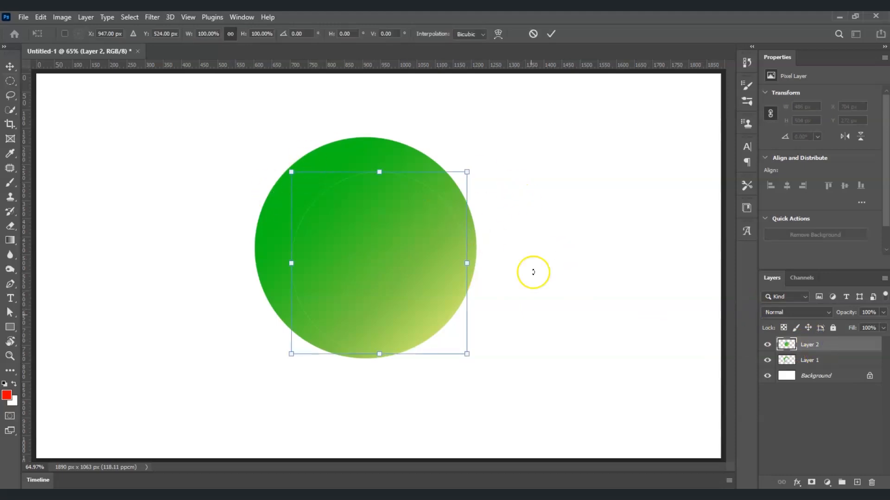
{"action": "left_click_drag", "start_coordinate": [291, 172], "coordinate": [306, 188]}
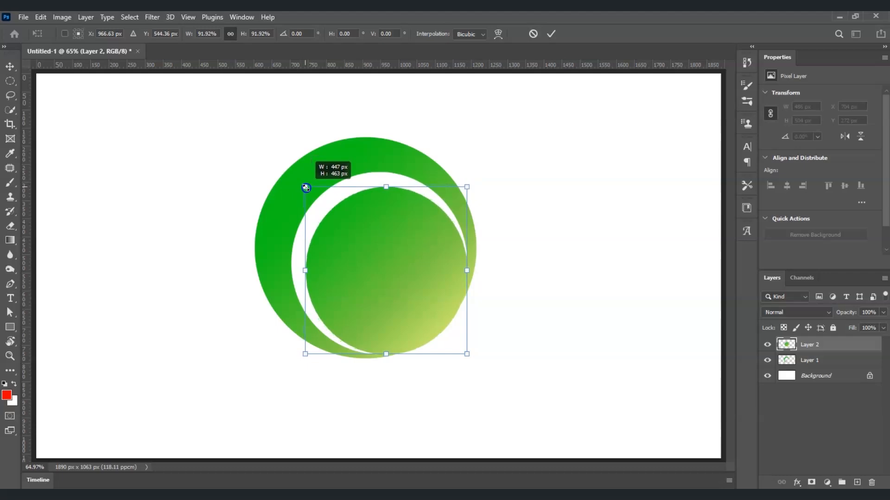
{"action": "left_click_drag", "start_coordinate": [306, 188], "coordinate": [306, 188]}
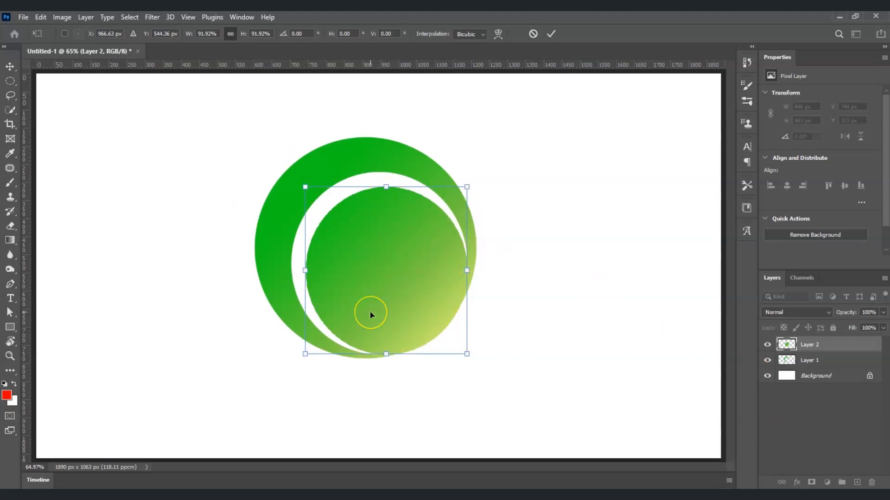
{"action": "key", "text": "Return"}
- Draw an elliptical selection about 326 by 346 px in the lower-right part of Layer 2's circle and cut it to a new layer
{"action": "key", "text": "m"}
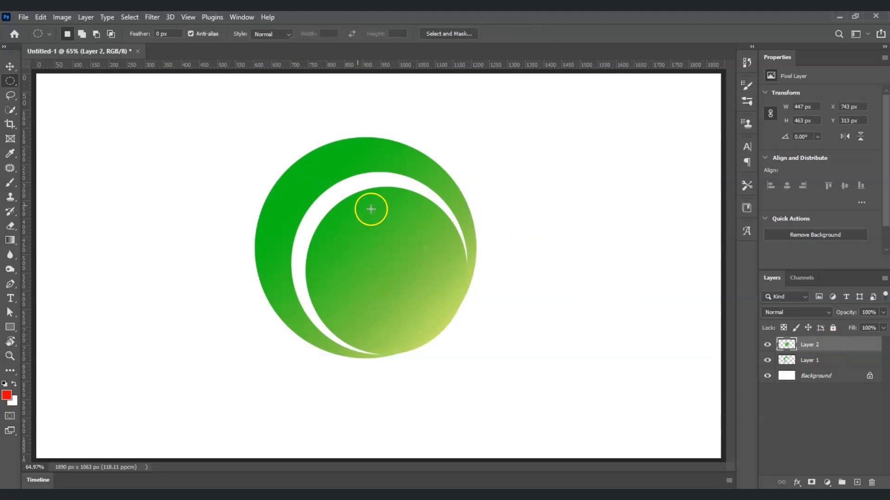
{"action": "left_click_drag", "start_coordinate": [349, 207], "coordinate": [461, 345]}
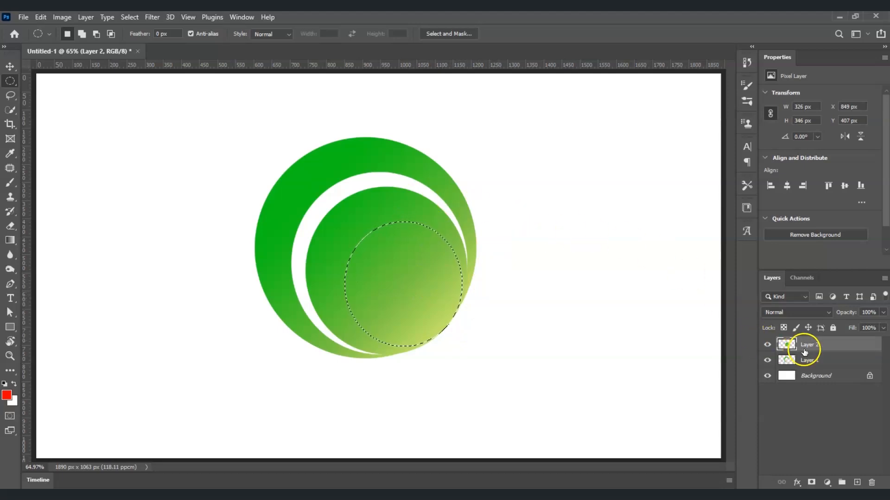
{"action": "right_click", "coordinate": [403, 254]}
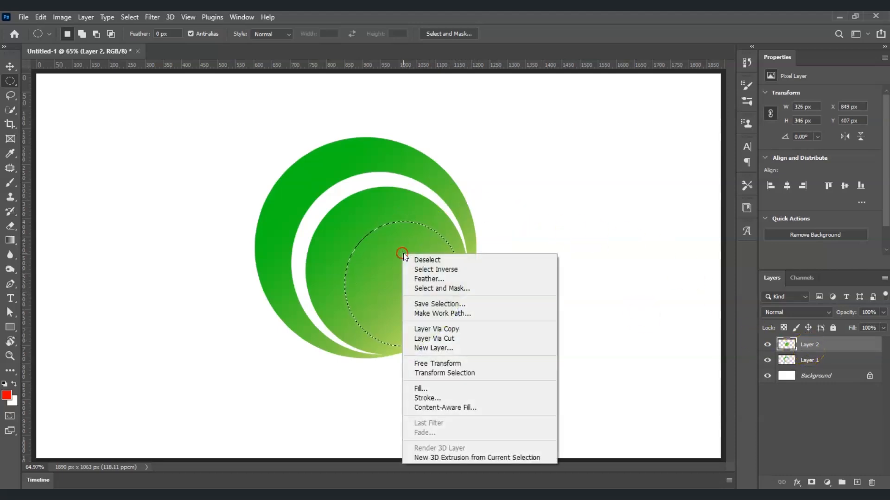
{"action": "left_click", "coordinate": [466, 339]}
- Scale the innermost circle on Layer 3 to about 90.64%, shift it slightly left, apply the transform and clear the selection
{"action": "left_click", "coordinate": [816, 345]}
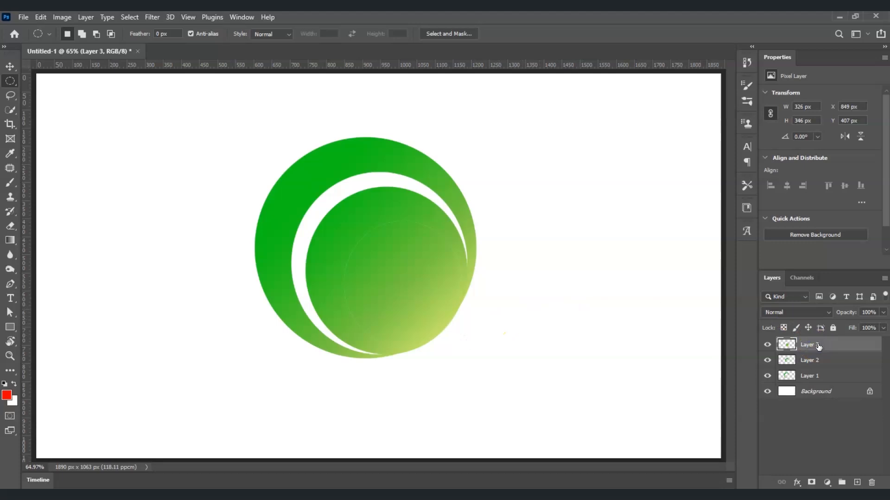
{"action": "key", "text": "ctrl+t"}
{"action": "left_click_drag", "start_coordinate": [345, 222], "coordinate": [354, 233]}
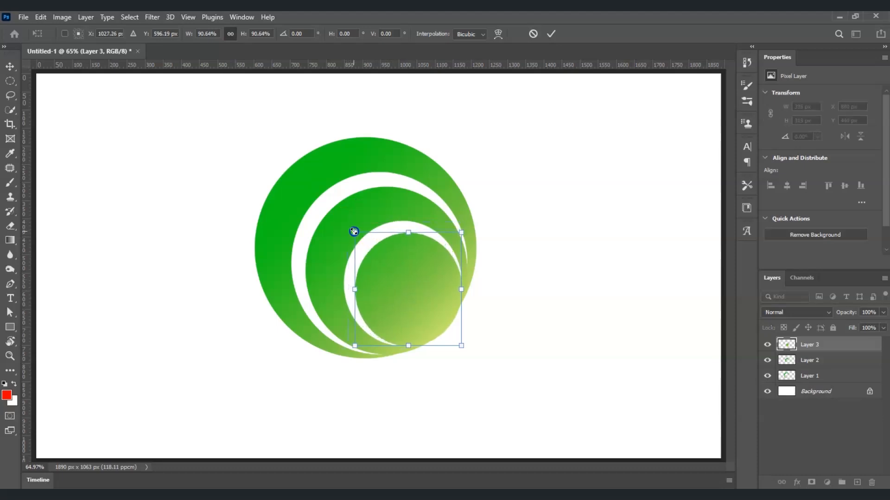
{"action": "left_click_drag", "start_coordinate": [436, 307], "coordinate": [435, 307]}
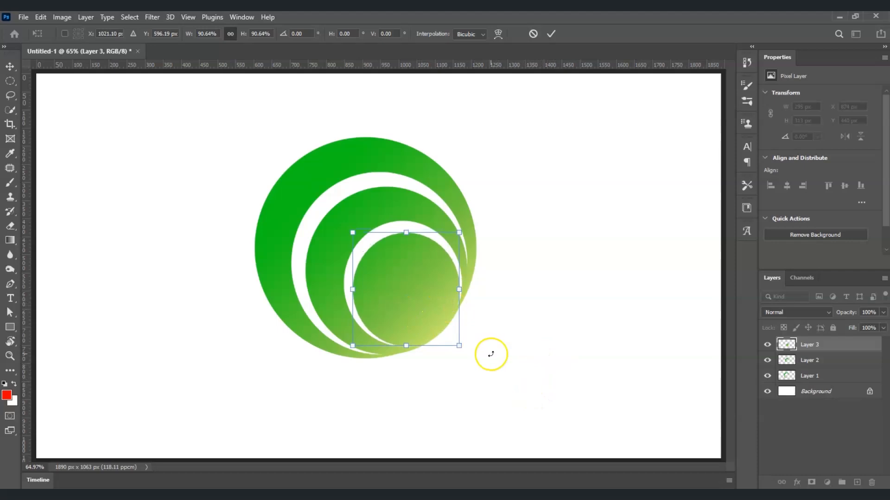
{"action": "key", "text": "Return"}
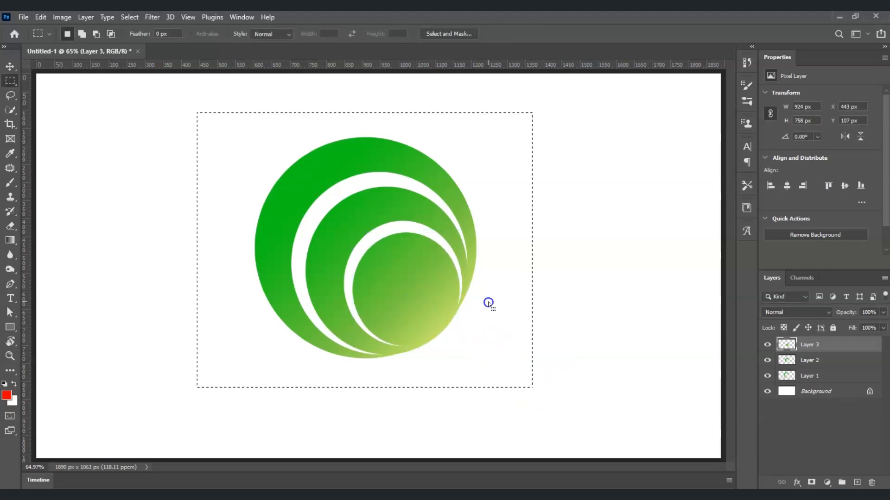
{"action": "key", "text": "ctrl+d"}
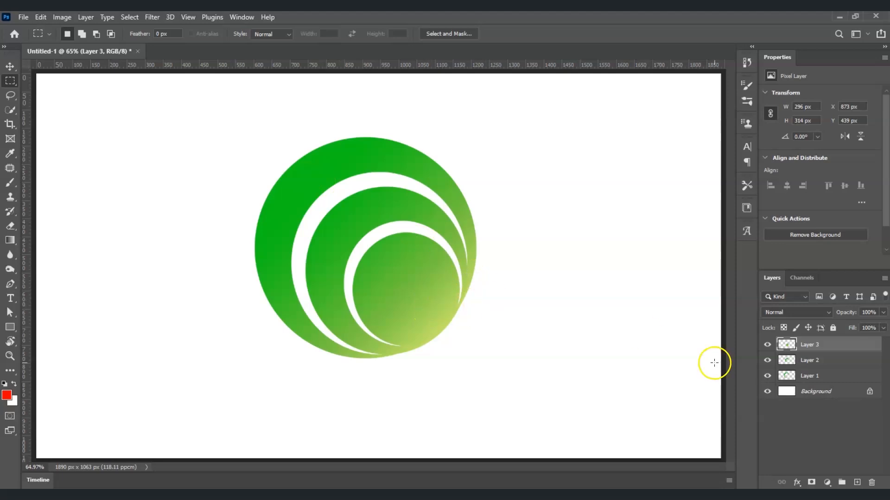
- Add a new layer directly above the Background and draw a rectangular selection about 858 by 775 px around the circles
{"action": "left_click", "coordinate": [818, 397]}
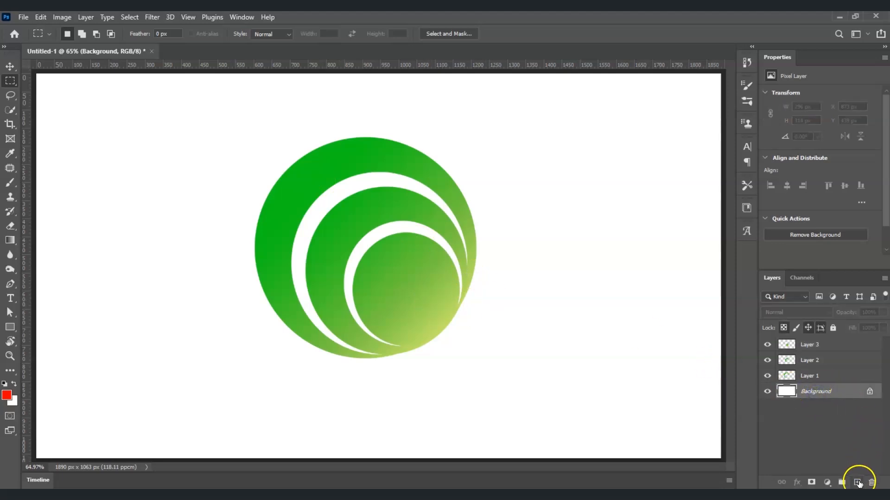
{"action": "left_click", "coordinate": [857, 483]}
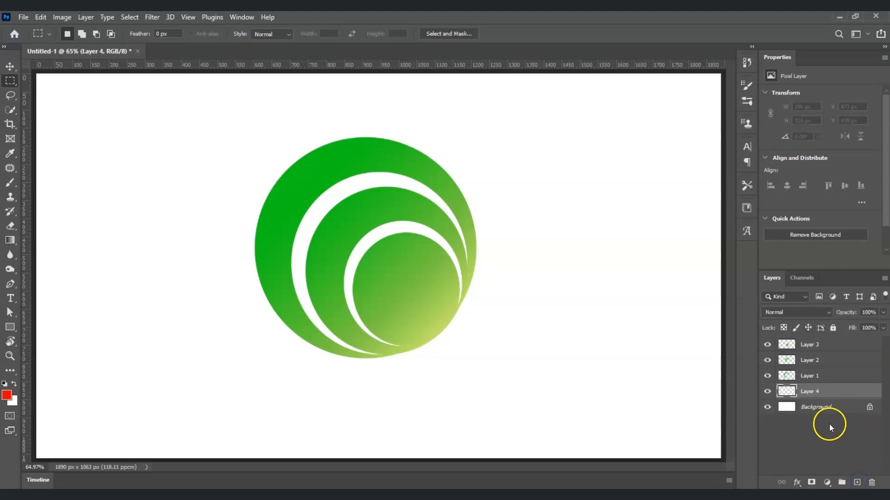
{"action": "left_click", "coordinate": [821, 392]}
{"action": "right_click", "coordinate": [10, 82]}
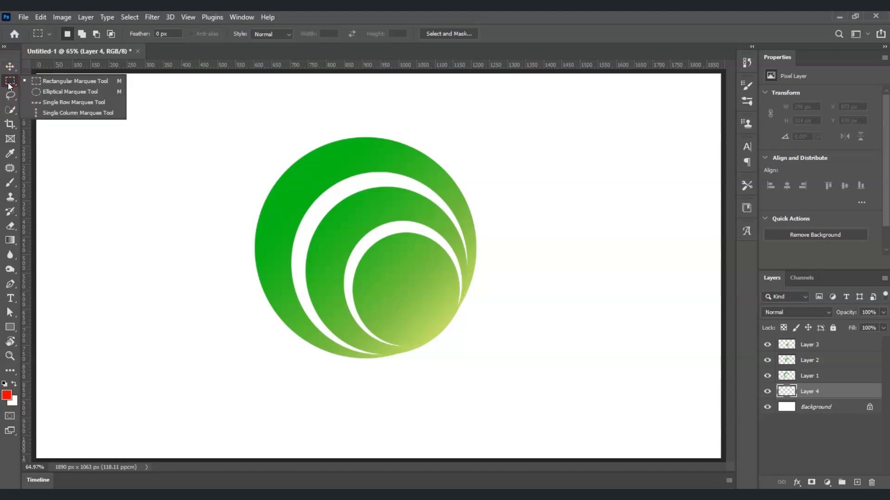
{"action": "left_click", "coordinate": [64, 84]}
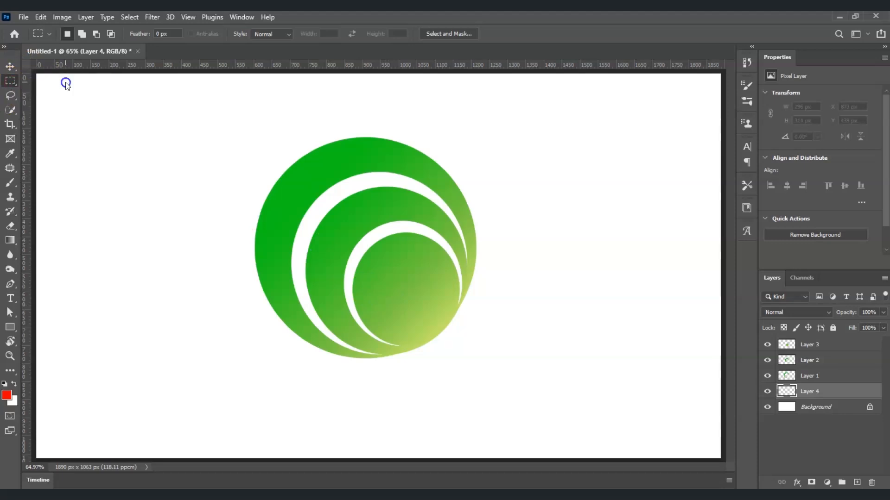
{"action": "left_click_drag", "start_coordinate": [209, 113], "coordinate": [520, 393]}
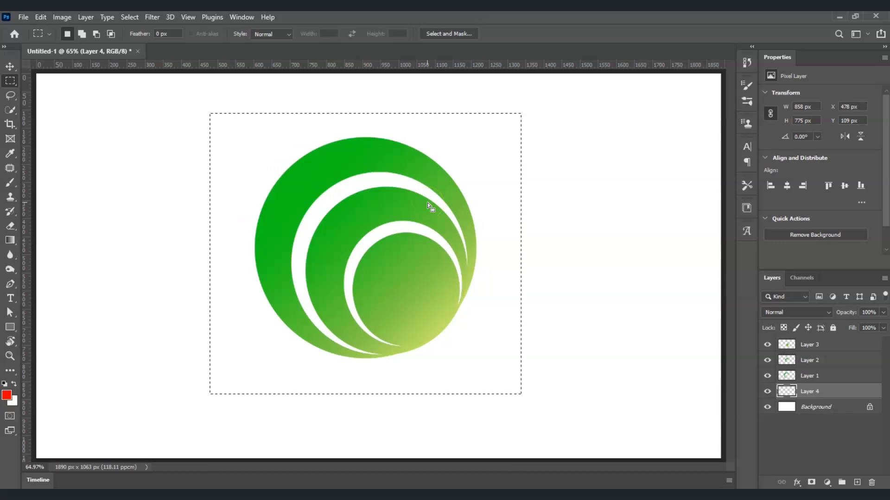
- Set the foreground color to dark grey #423e3e and fill the rectangular selection on Layer 4 with the Paint Bucket tool
{"action": "left_click", "coordinate": [10, 241]}
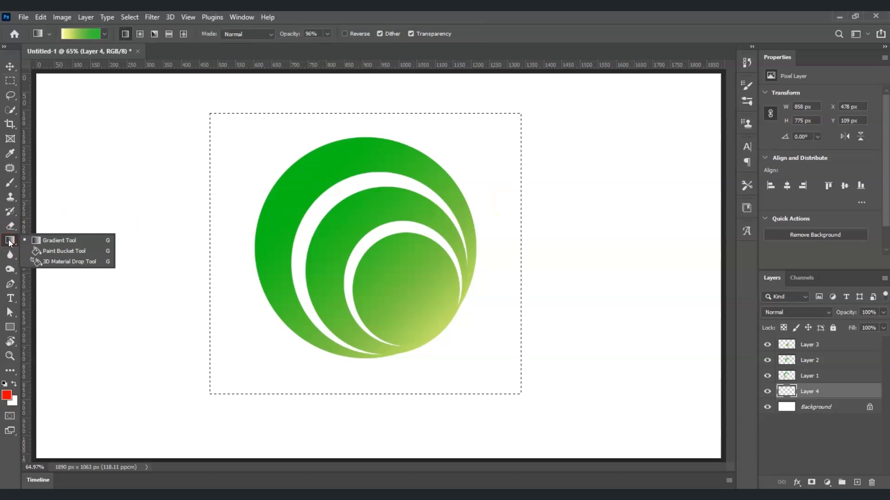
{"action": "left_click", "coordinate": [60, 251]}
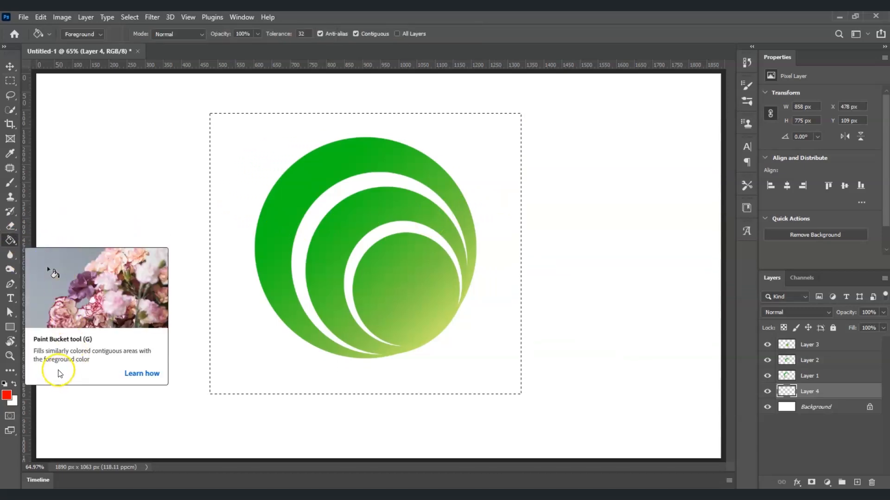
{"action": "left_click", "coordinate": [7, 396]}
{"action": "left_click", "coordinate": [317, 264]}
{"action": "mouse_move", "coordinate": [316, 264]}
{"action": "left_mouse_down"}
{"action": "mouse_move", "coordinate": [310, 274]}
{"action": "mouse_move", "coordinate": [275, 254]}
{"action": "left_mouse_up"}
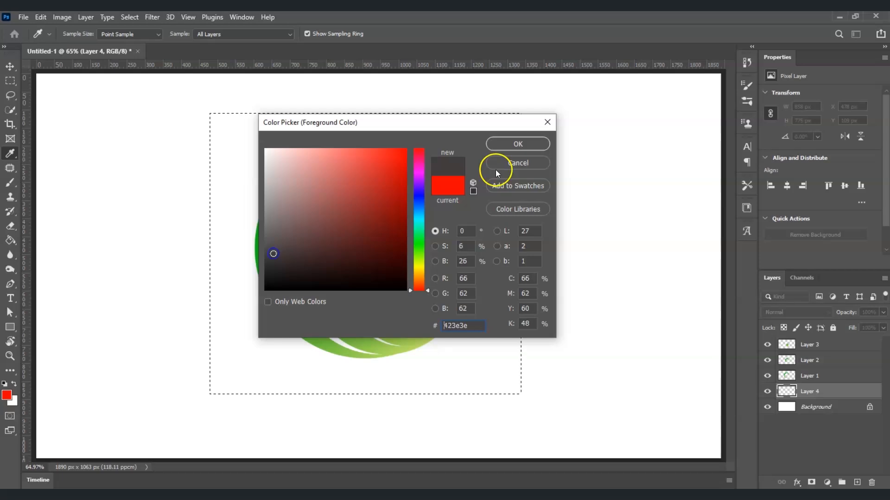
{"action": "left_click", "coordinate": [514, 146]}
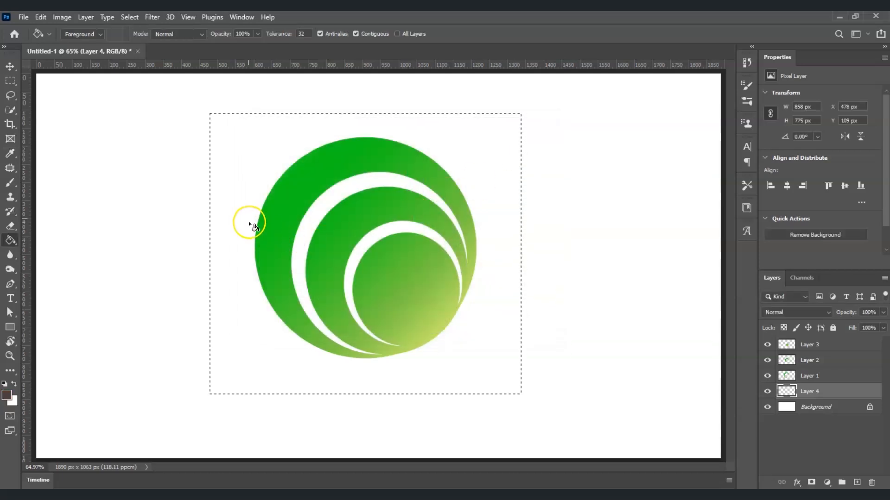
{"action": "left_click", "coordinate": [242, 188]}
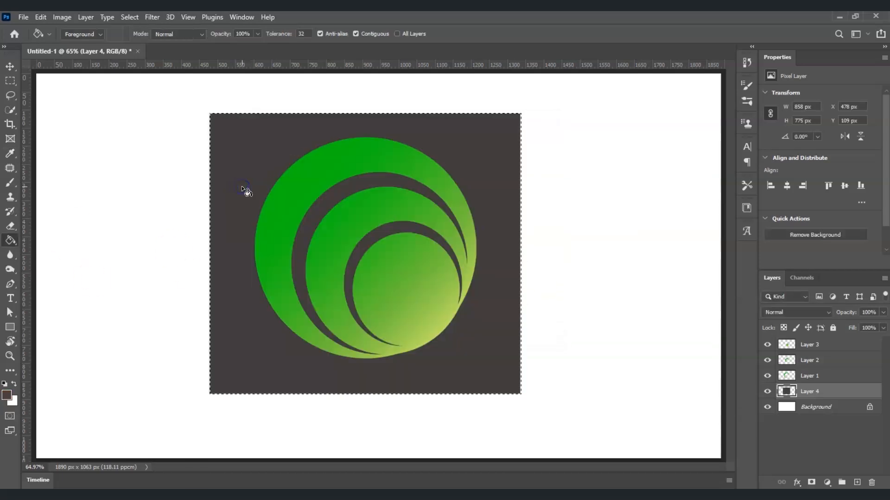
{"action": "left_click", "coordinate": [453, 298]}
{"action": "left_click", "coordinate": [482, 328]}
{"action": "left_click", "coordinate": [366, 260]}
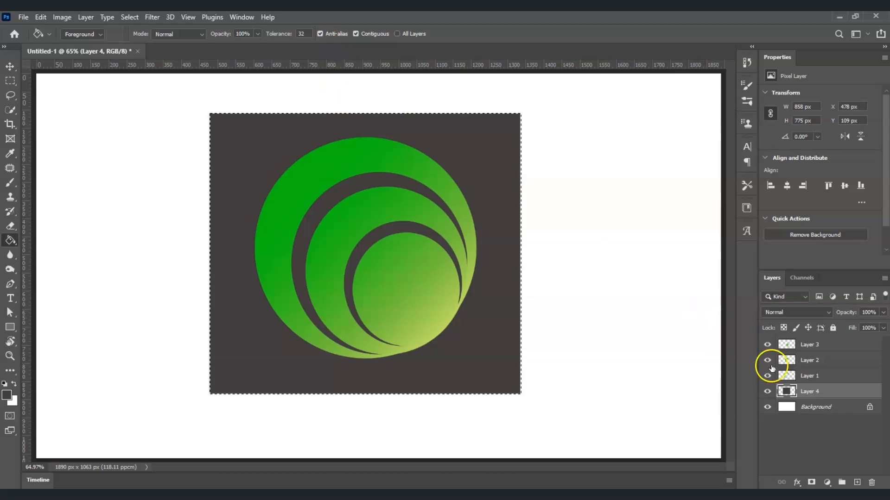
- Replace the selection with a rectangular one about 783 by 703 px inside Layer 4's dark rectangle and cut it to a new layer
{"action": "left_click", "coordinate": [819, 441]}
{"action": "left_click", "coordinate": [824, 392]}
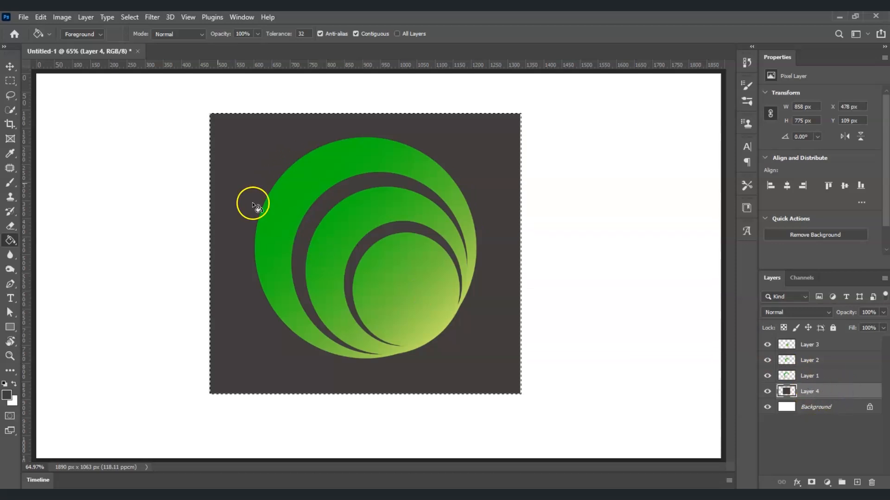
{"action": "left_click", "coordinate": [10, 82]}
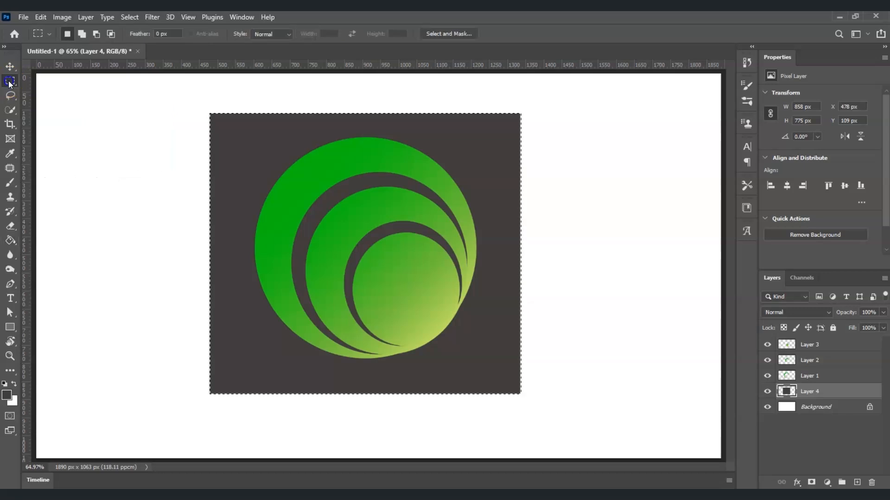
{"action": "left_click", "coordinate": [230, 138]}
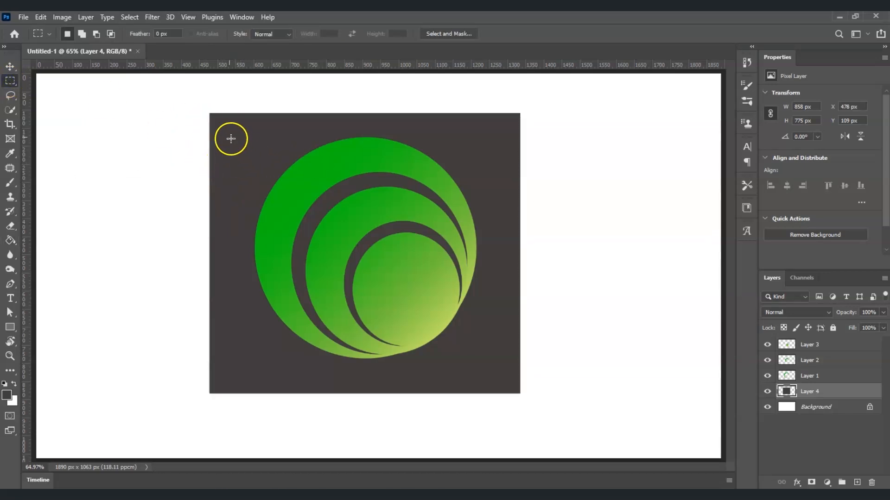
{"action": "left_click_drag", "start_coordinate": [225, 127], "coordinate": [508, 381]}
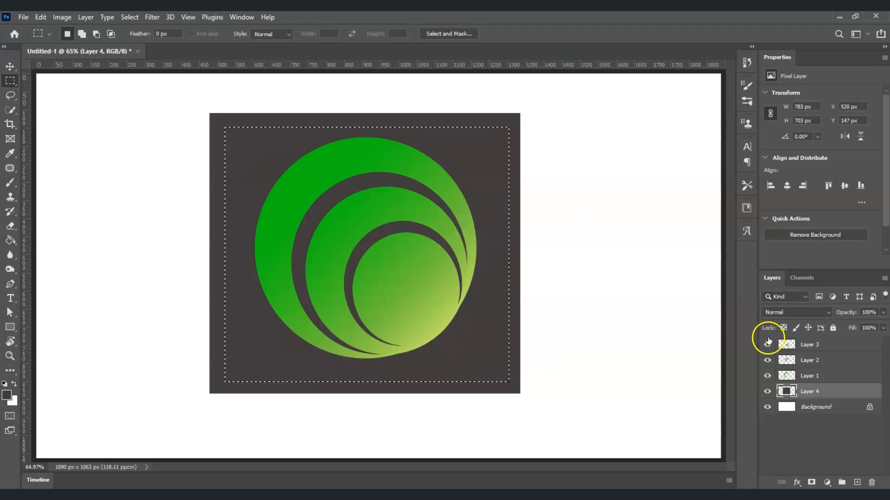
{"action": "right_click", "coordinate": [472, 335]}
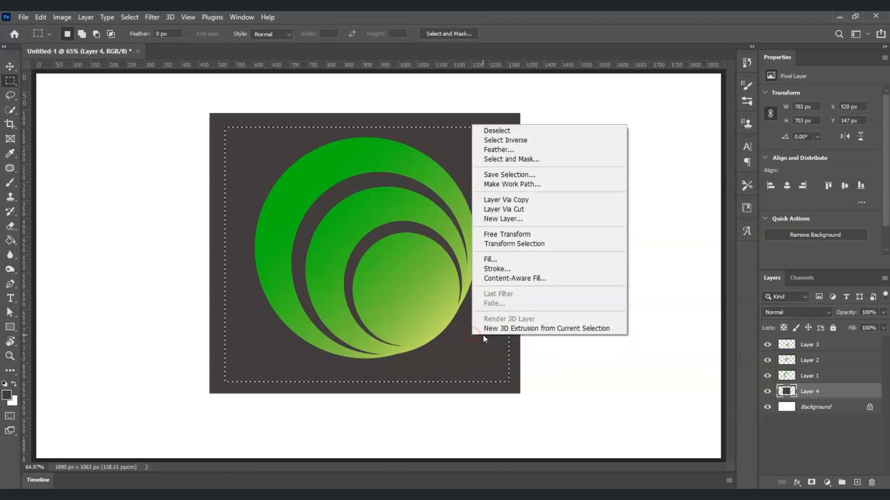
{"action": "left_click", "coordinate": [537, 212]}
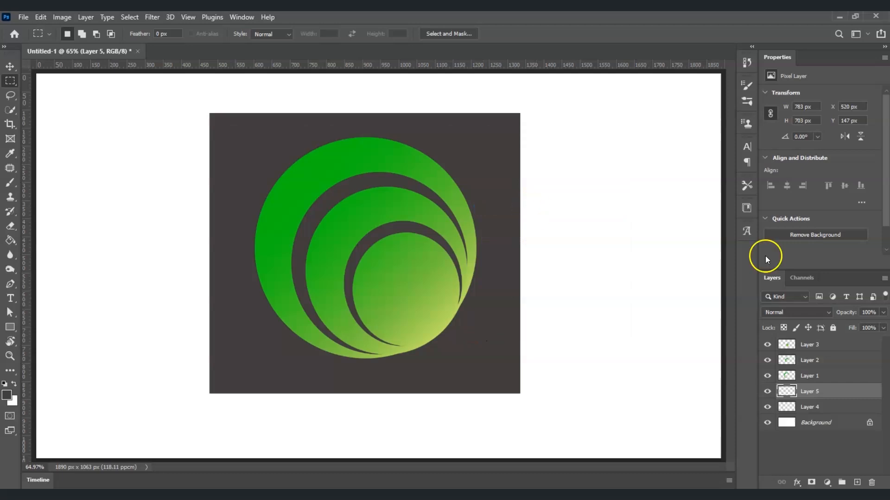
- Scale the inner rectangle on Layer 5 to about 94.64%, drawing in its upper-left and lower-right corners, apply the transform and deselect the layer
{"action": "left_click", "coordinate": [856, 388]}
{"action": "left_click", "coordinate": [844, 395]}
{"action": "key", "text": "ctrl+t"}
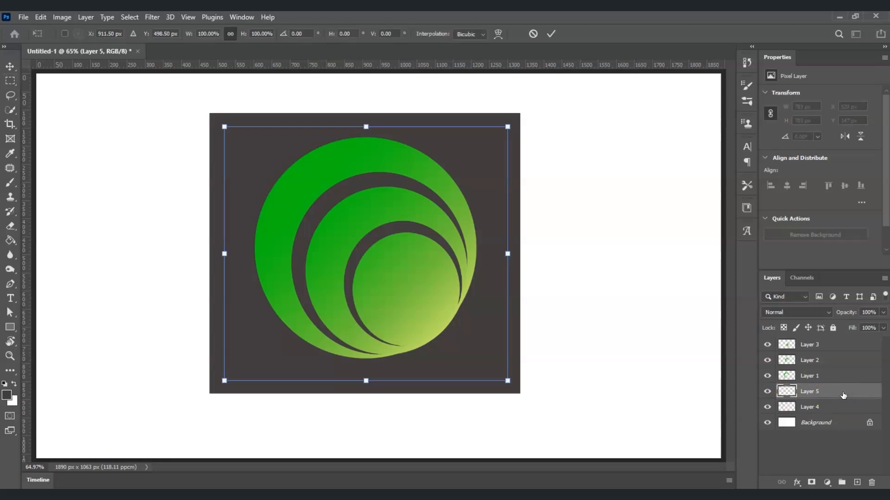
{"action": "left_click_drag", "start_coordinate": [210, 114], "coordinate": [232, 134]}
{"action": "left_click_drag", "start_coordinate": [505, 379], "coordinate": [498, 375]}
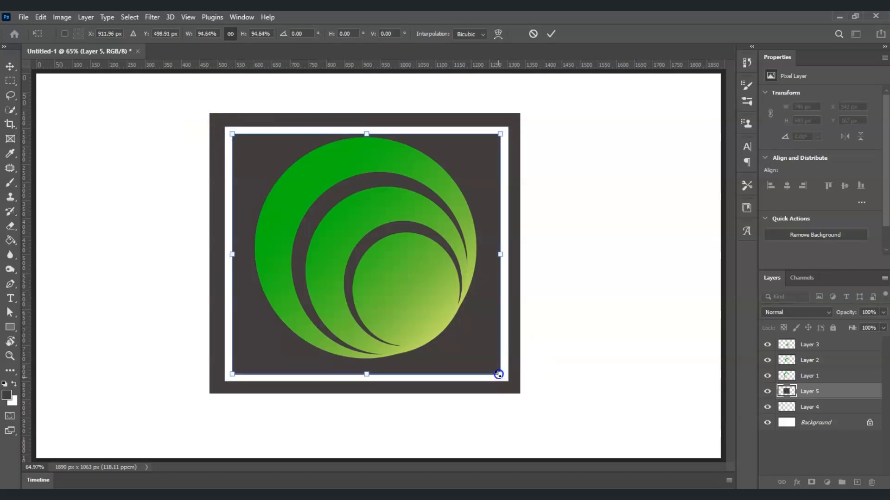
{"action": "left_click", "coordinate": [791, 438]}
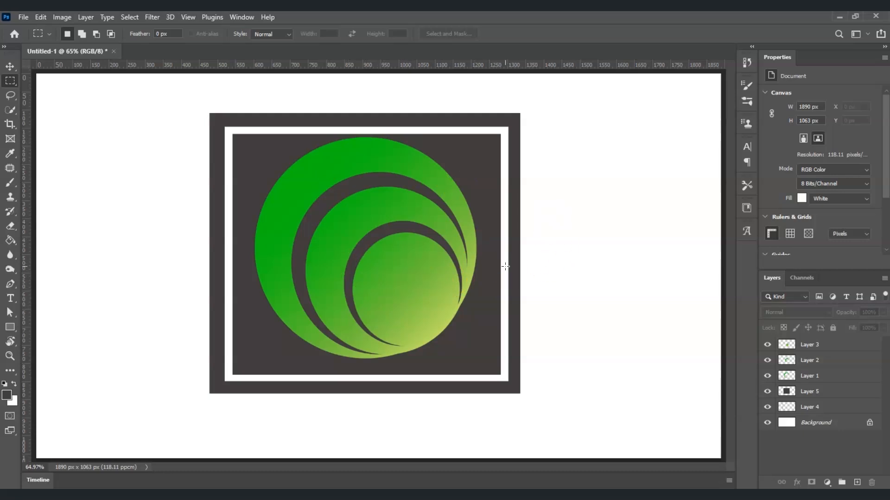